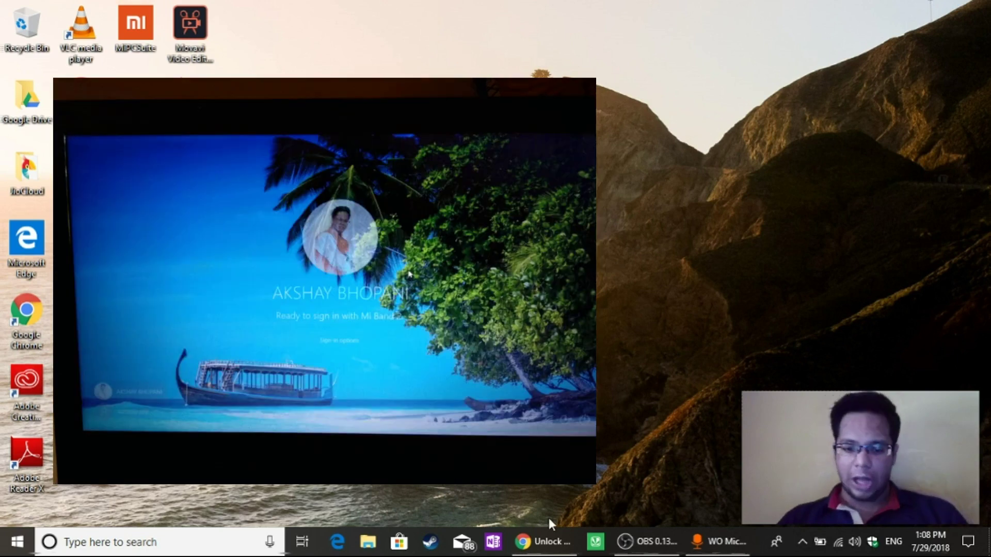
Bring up the Chrome window showing The Tech Show's Mi Band 2 unlock article.
left_click(547, 535)
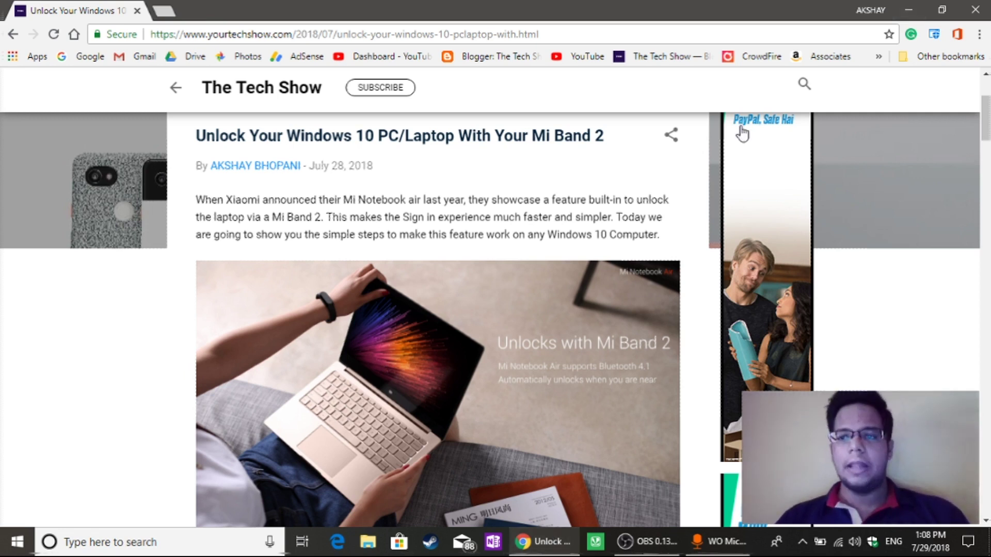
Minimize the article window and open the Windows Start menu.
left_click(900, 3)
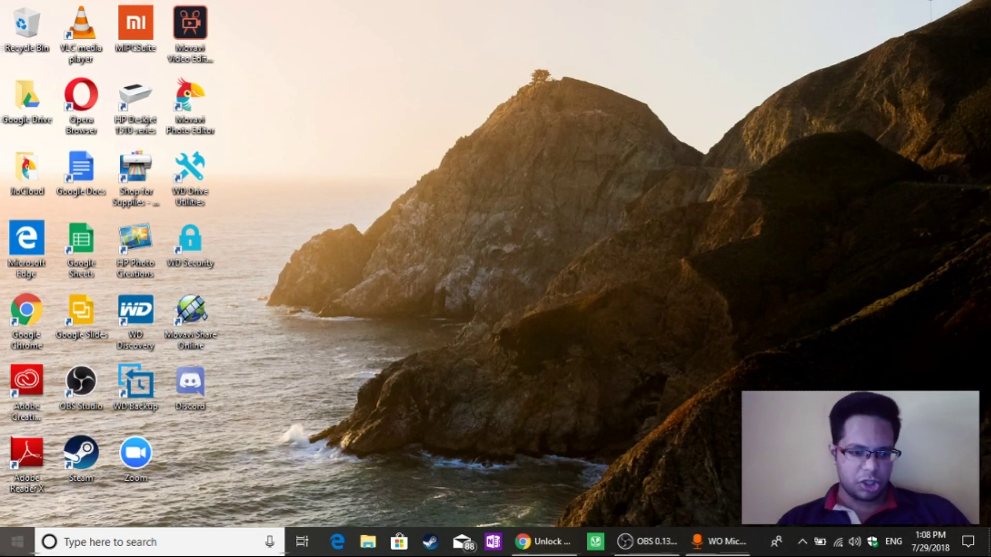
left_click(17, 542)
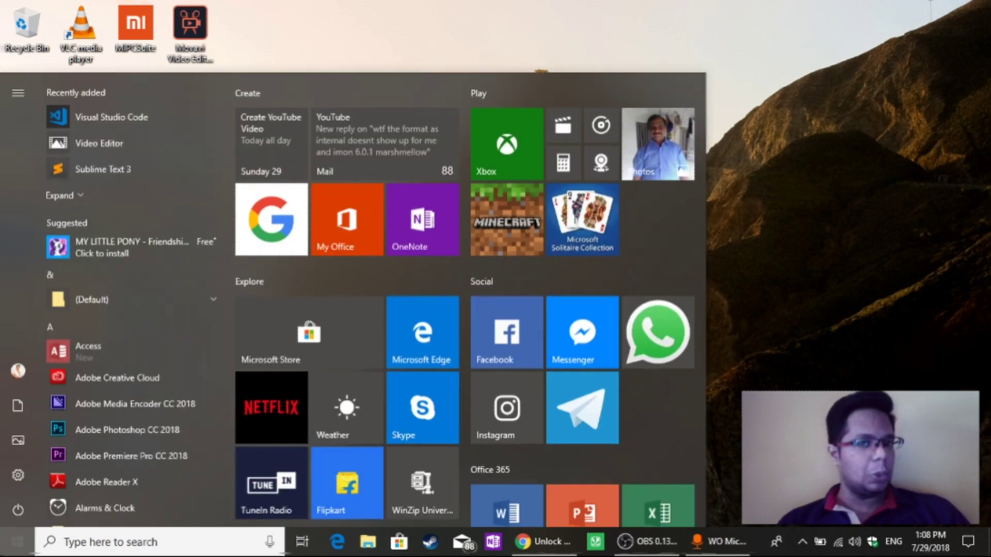
Go to the Region & language page under Settings' Time & Language.
left_click(17, 475)
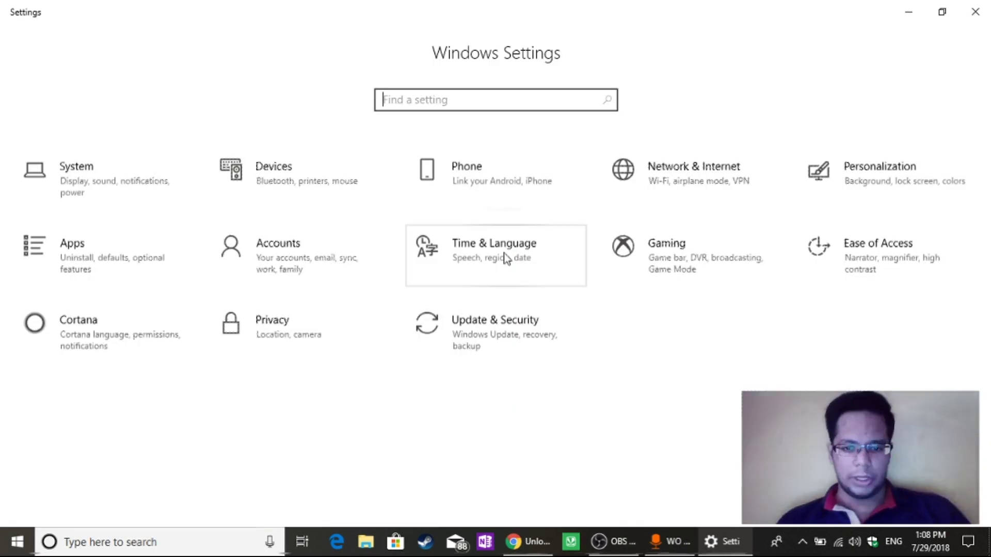
left_click(505, 258)
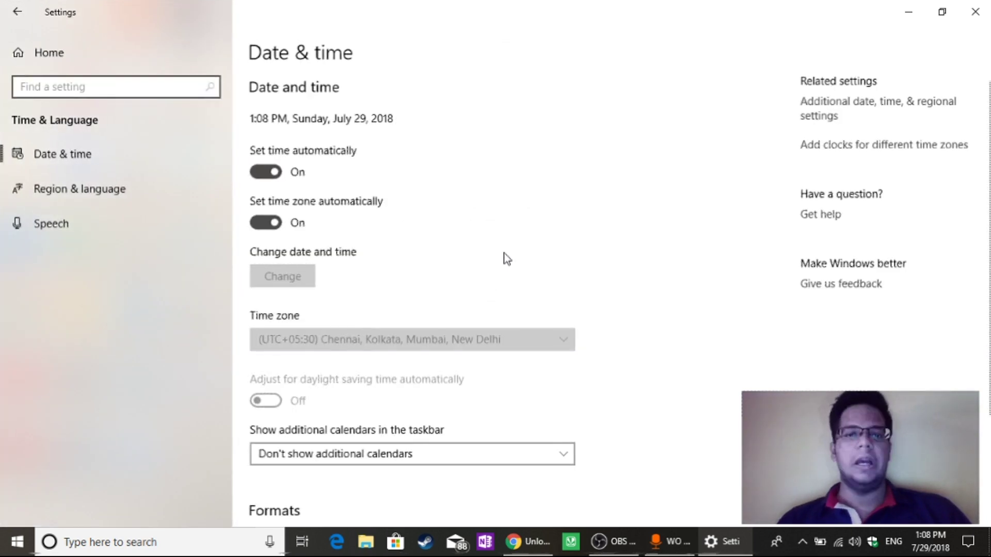
left_click(124, 197)
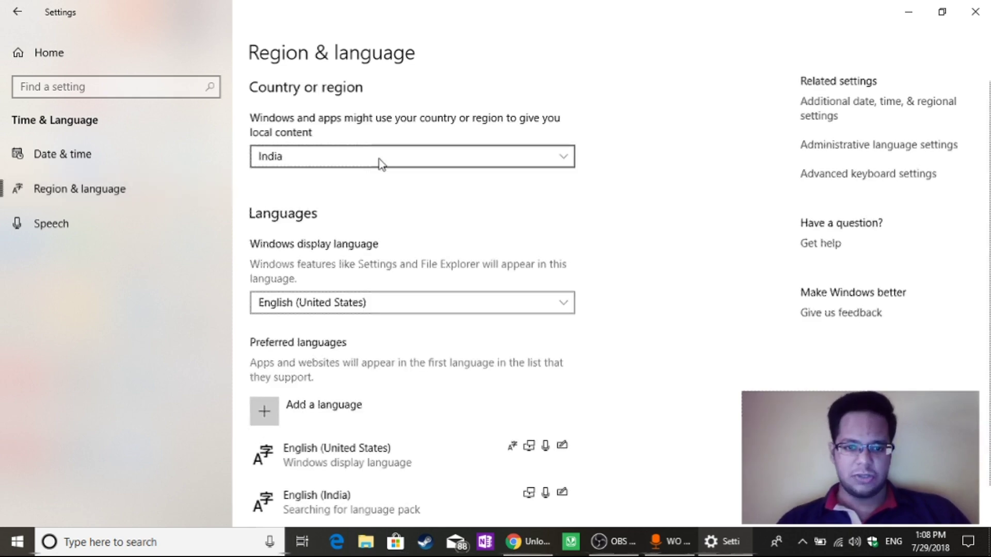
Change Country or region from India to China, then minimize Settings.
left_click(378, 162)
left_click(378, 162)
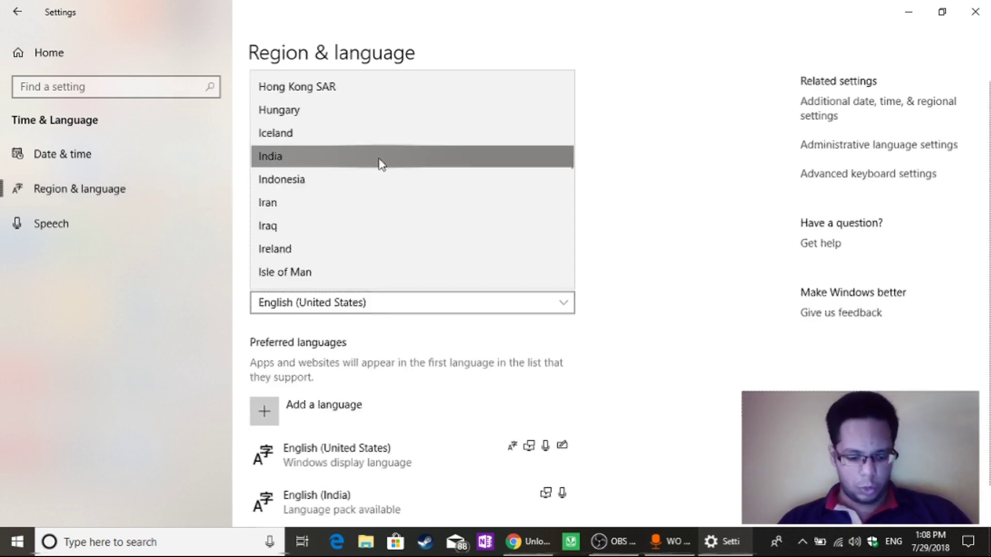
key("c")
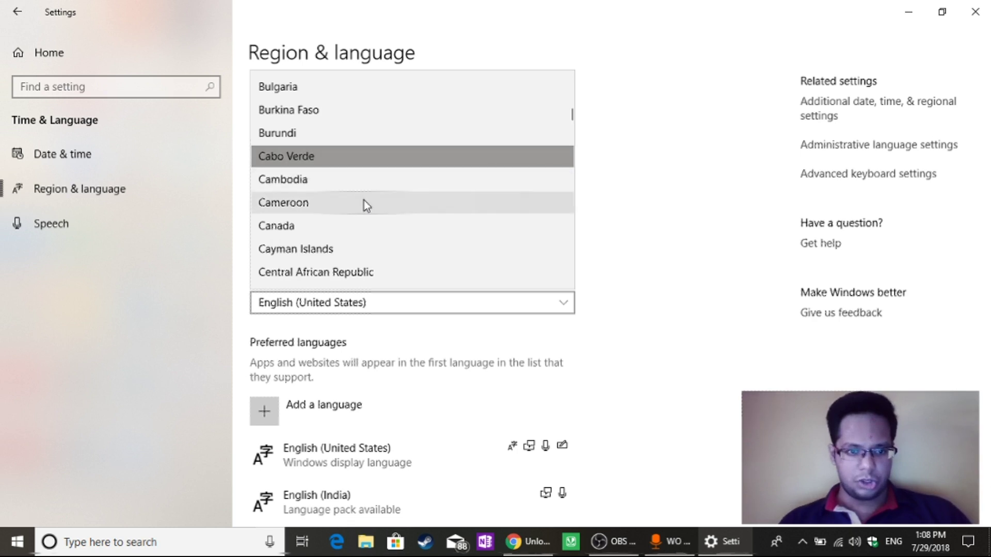
key("Down")
key("Down")
key("Down")
key("Down")
key("Down")
key("Down")
key("Down")
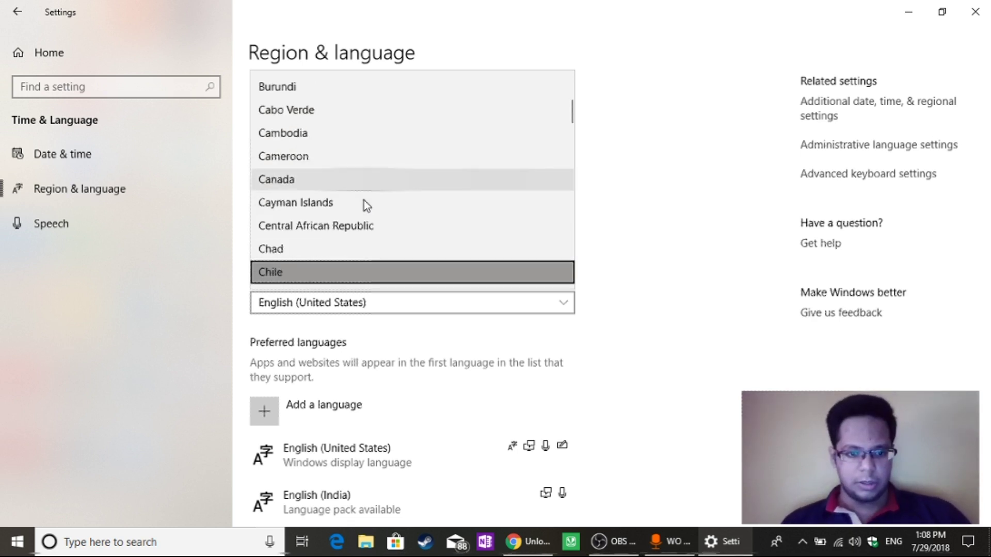
key("Down")
key("Return")
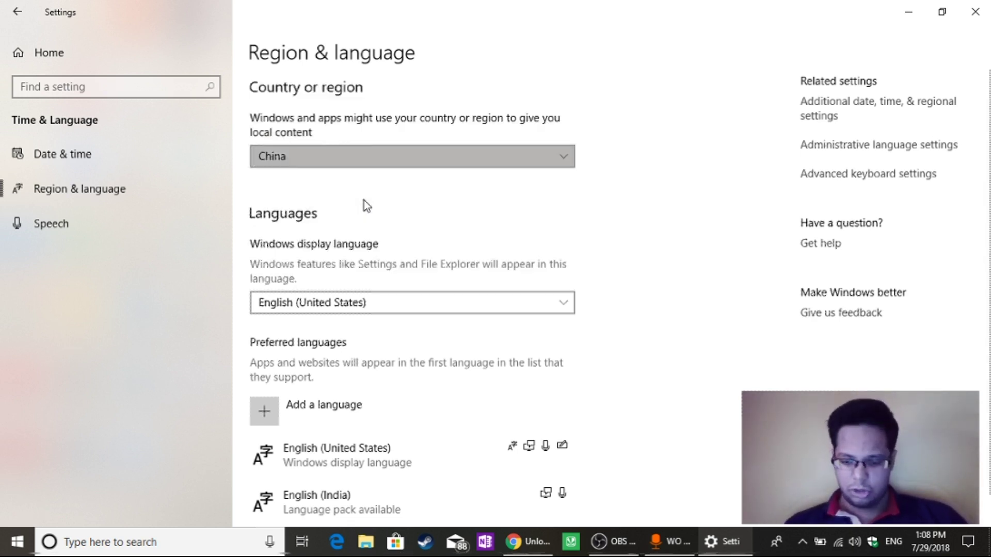
left_click(909, 10)
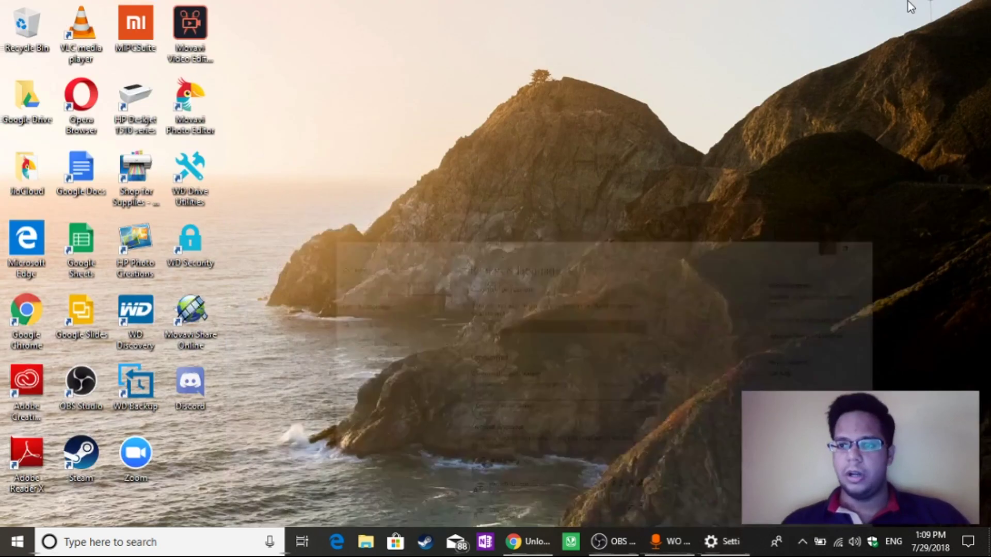
Launch Microsoft Store, check the article's Chinese app name, minimize both windows, then restore the Store.
left_click(396, 542)
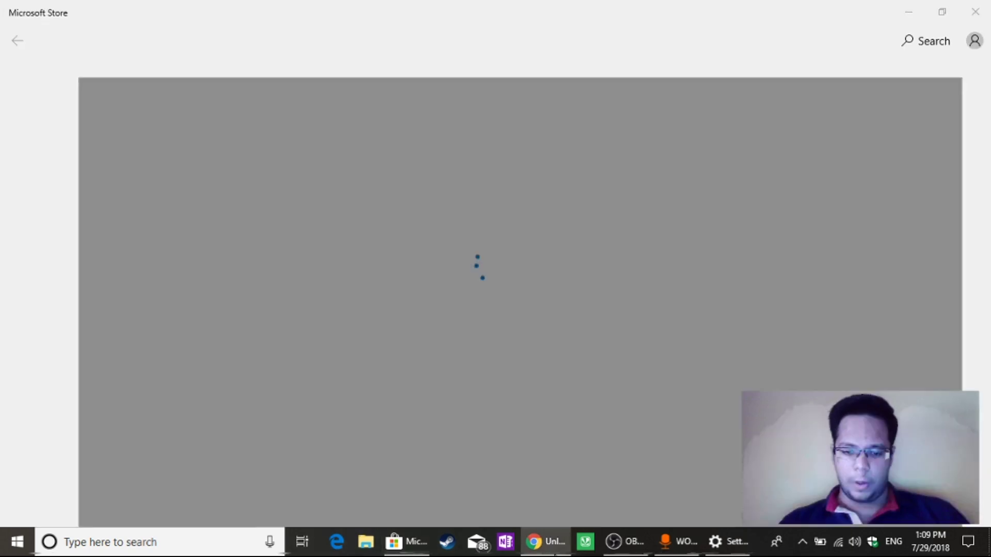
left_click(546, 542)
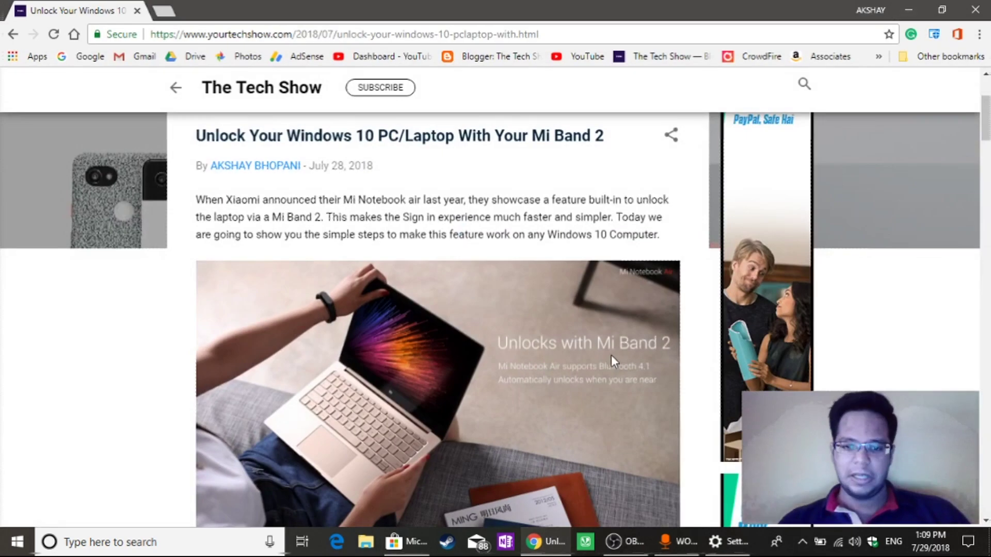
scroll(610, 355, "down", 7)
scroll(611, 355, "down", 2)
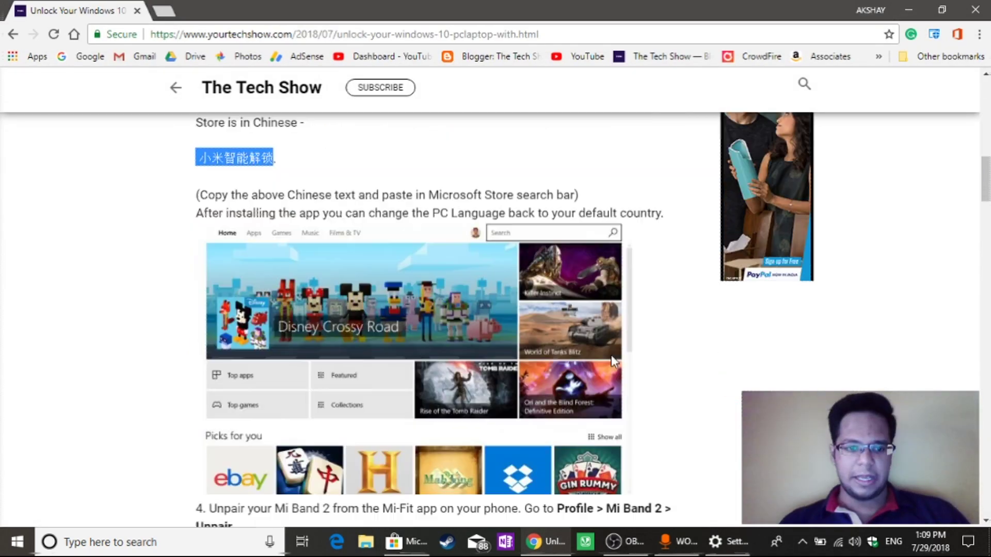
scroll(389, 319, "up", 1)
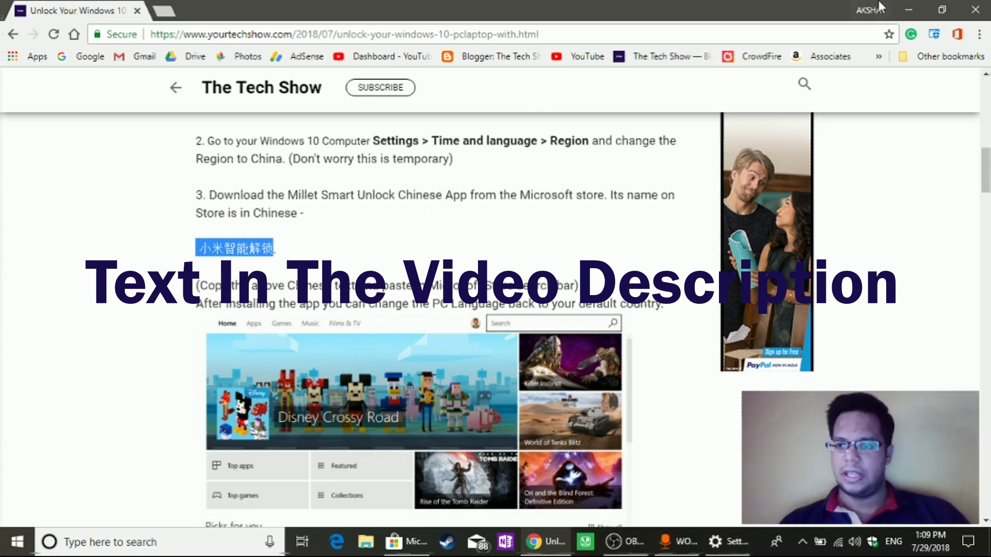
left_click(904, 7)
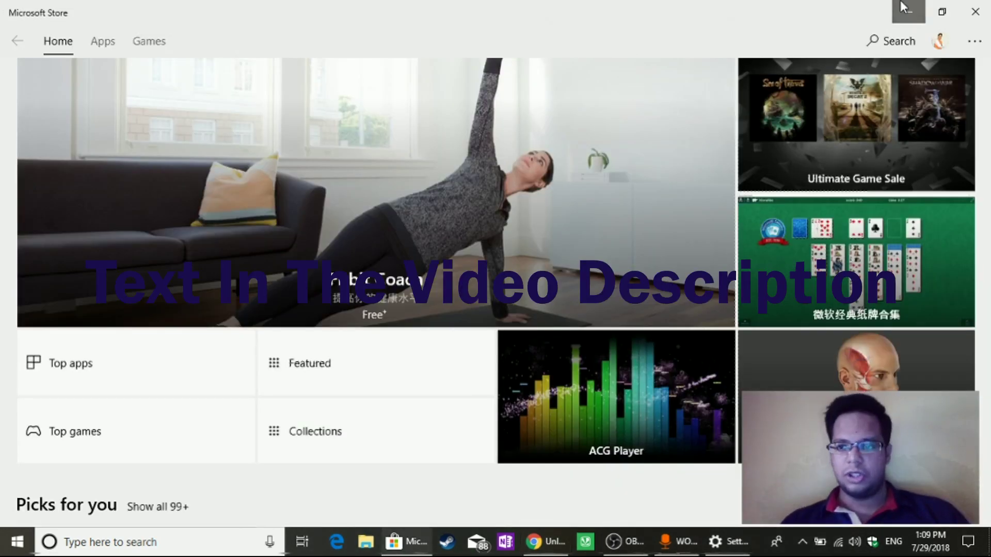
left_click(900, 4)
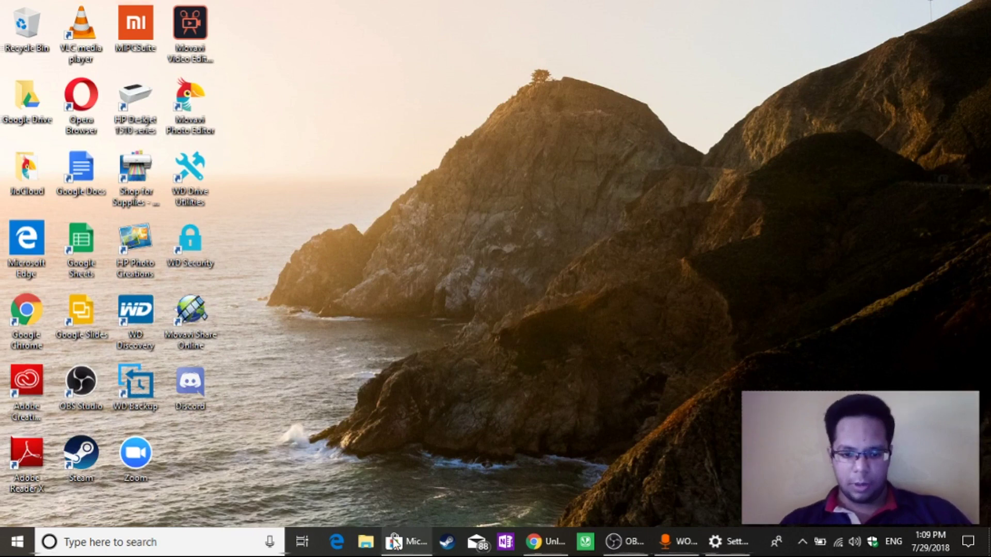
left_click(396, 542)
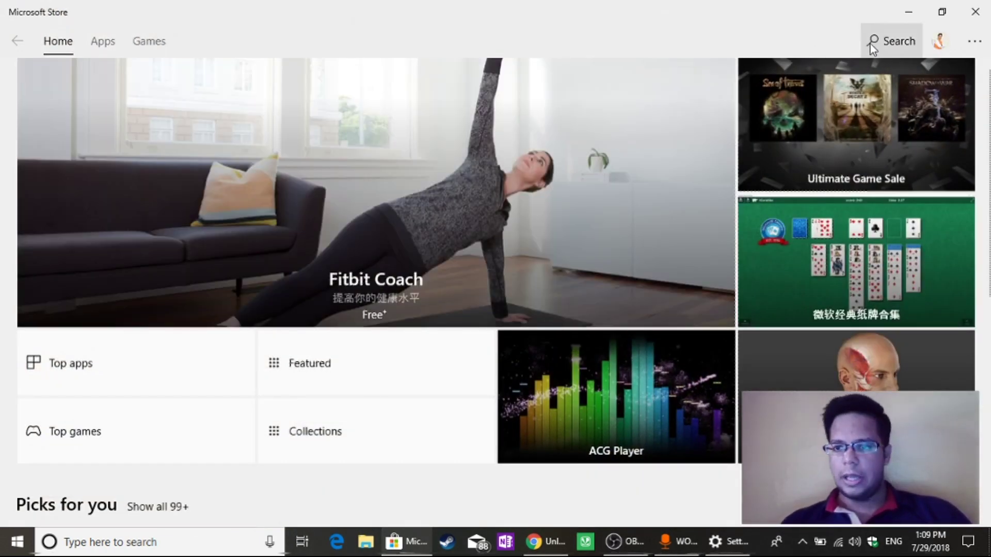
Search the Store for 小米智能解锁 and open the app's installed product page.
left_click(870, 43)
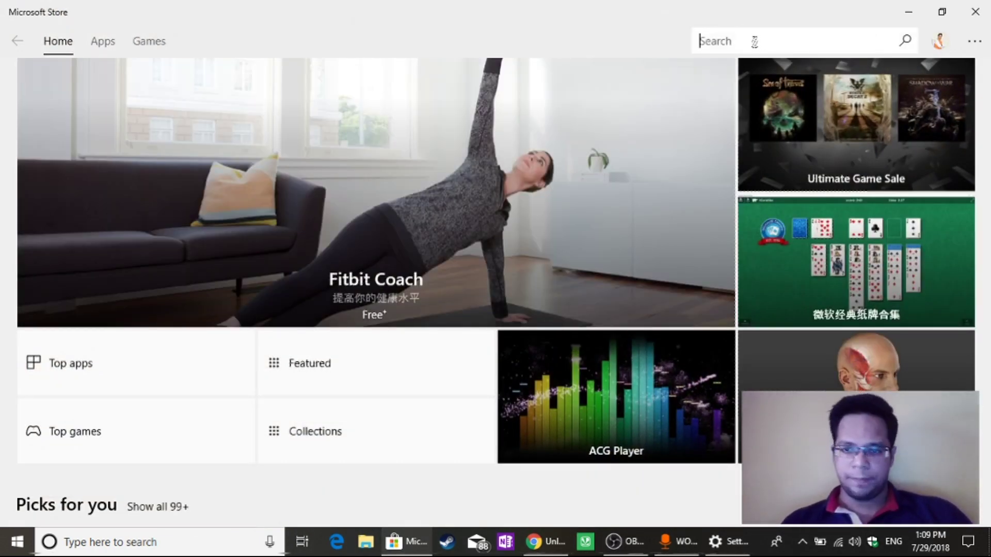
type("小米智能插排")
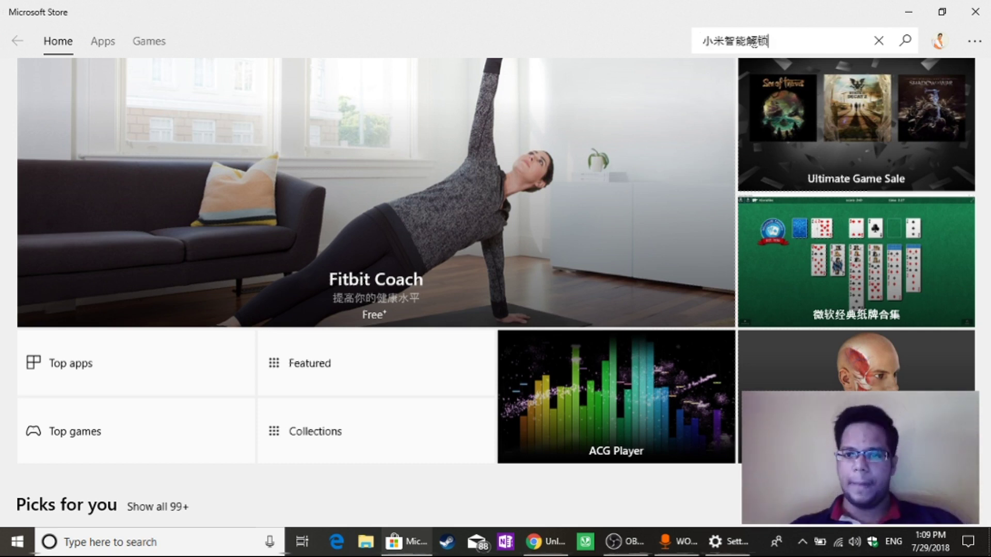
key("Return")
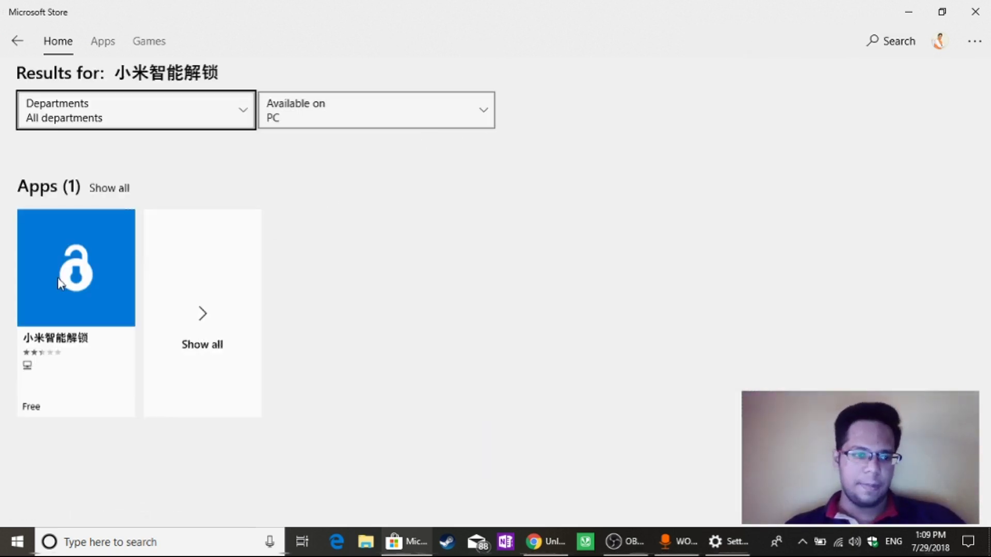
left_click(57, 279)
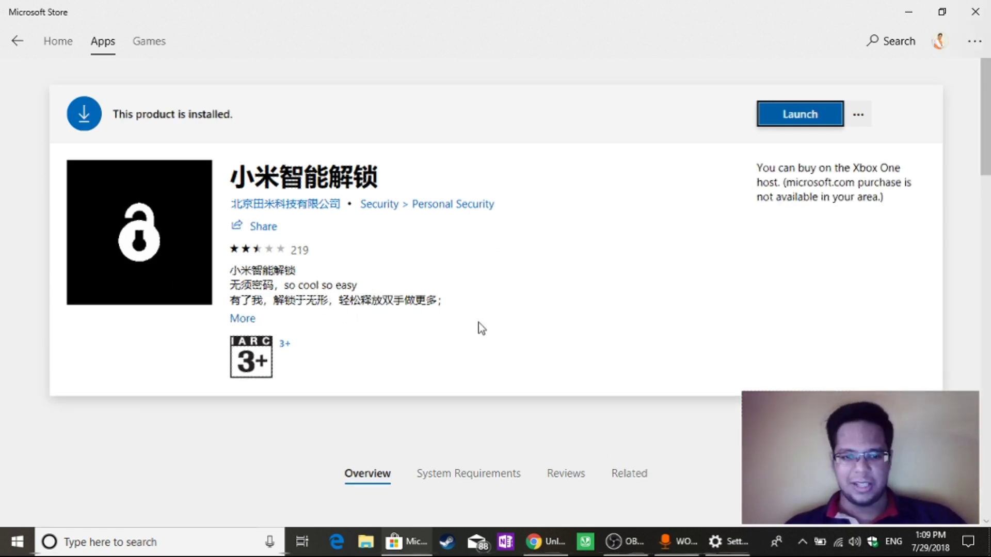
scroll(479, 329, "down", 3)
scroll(479, 329, "down", 3)
scroll(479, 329, "down", 3)
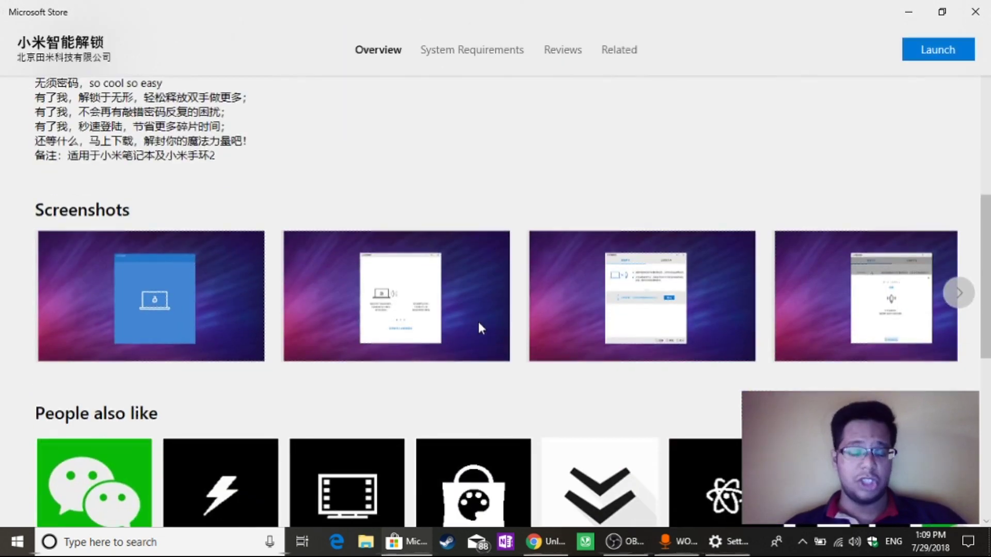
scroll(478, 329, "down", 2)
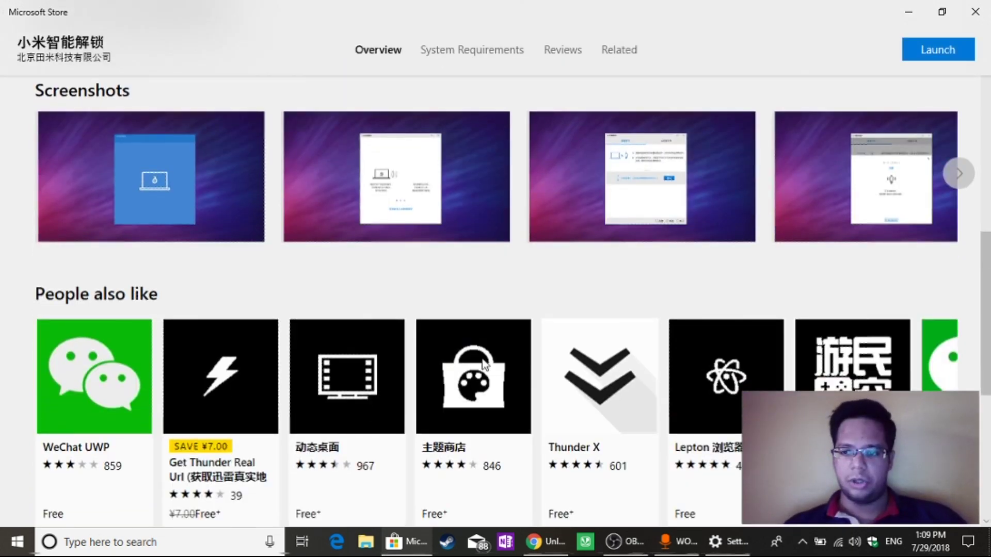
scroll(577, 193, "up", 5)
scroll(578, 196, "up", 3)
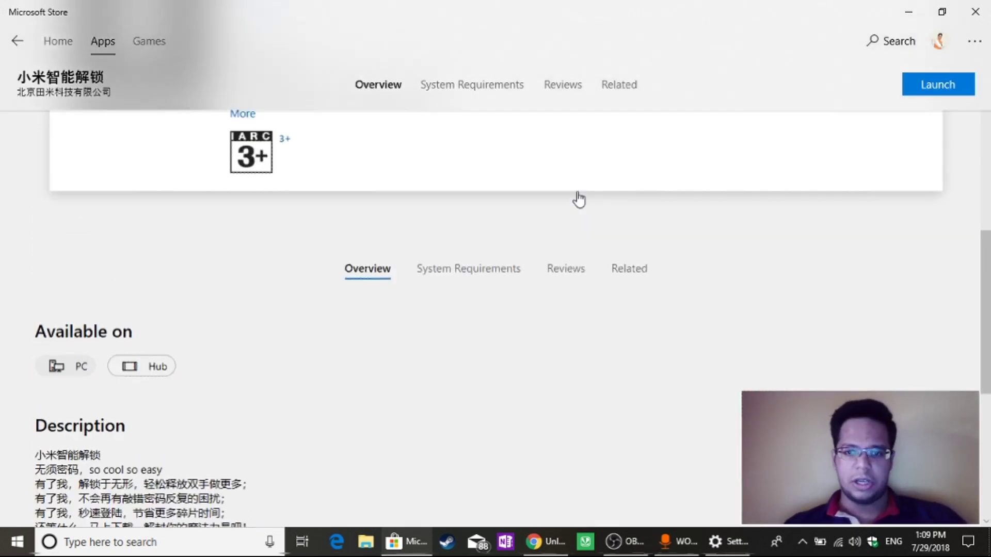
scroll(578, 199, "up", 5)
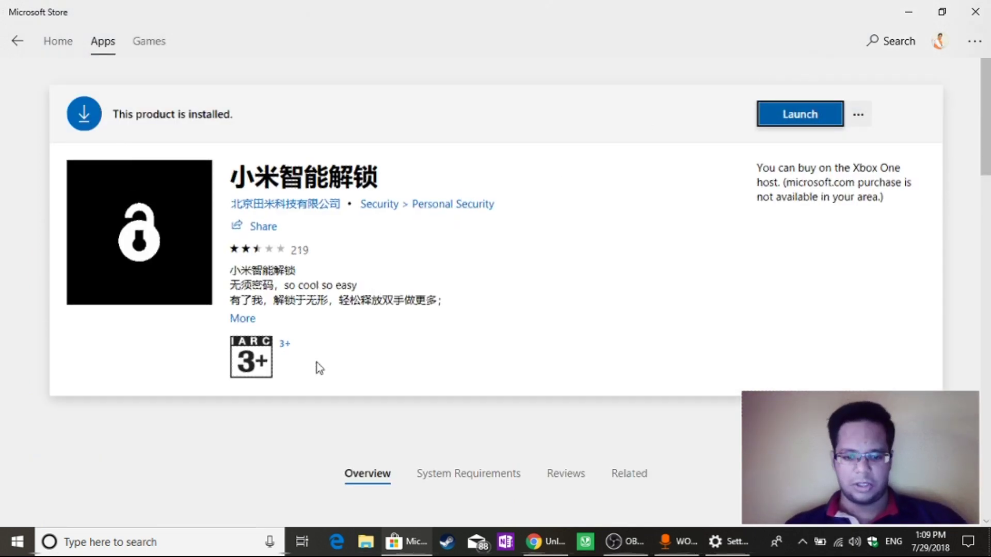
Switch Country or region back to India, then close Settings and the Store page.
left_click(726, 541)
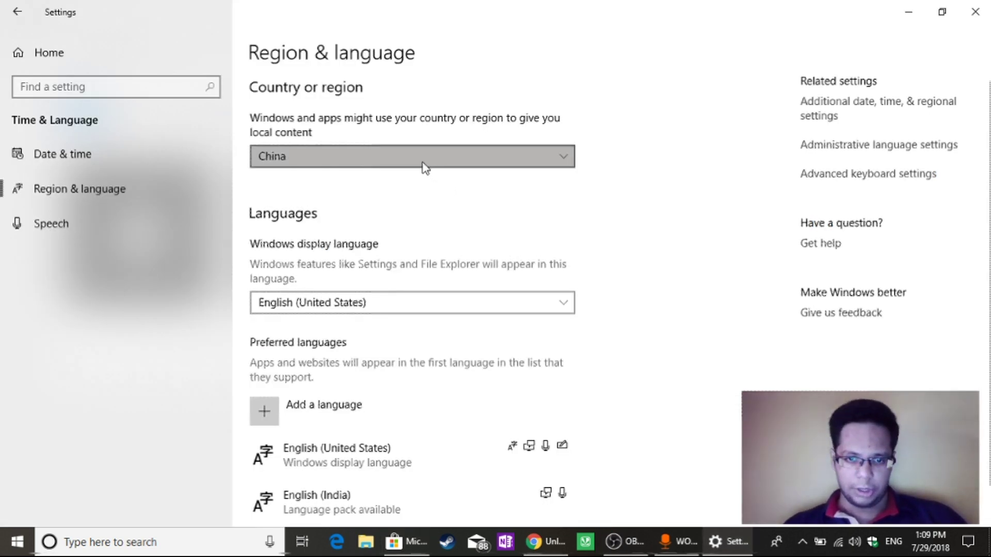
left_click(424, 163)
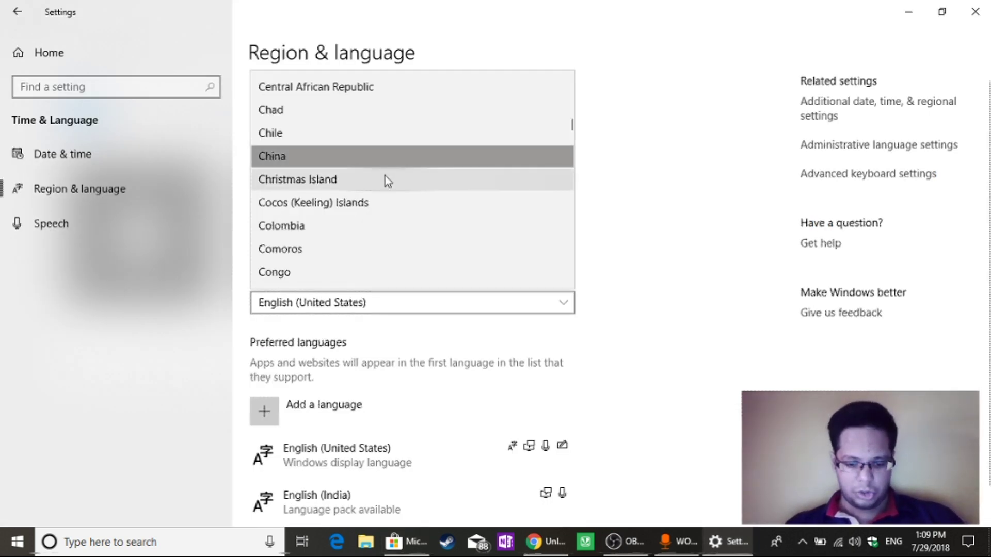
key("i")
left_click(374, 183)
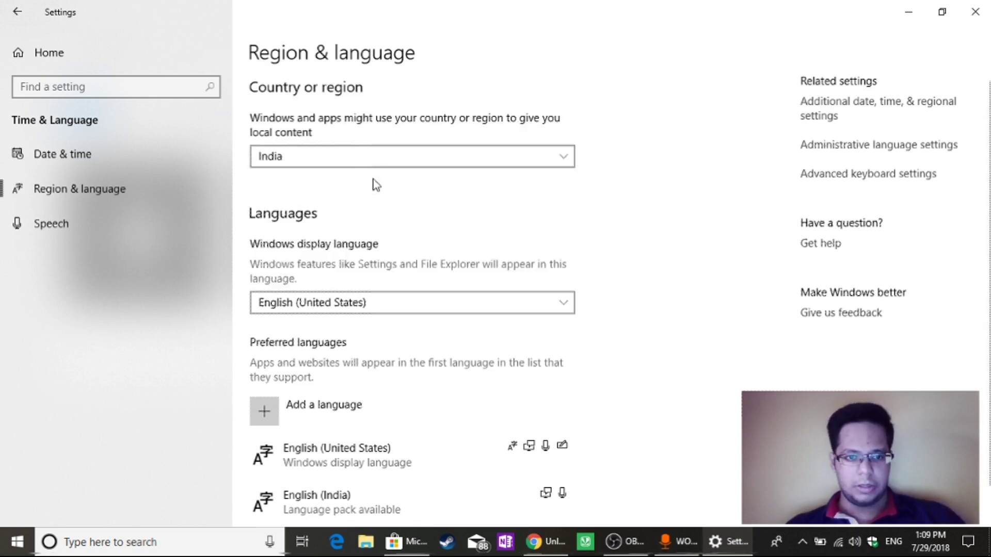
left_click(974, 8)
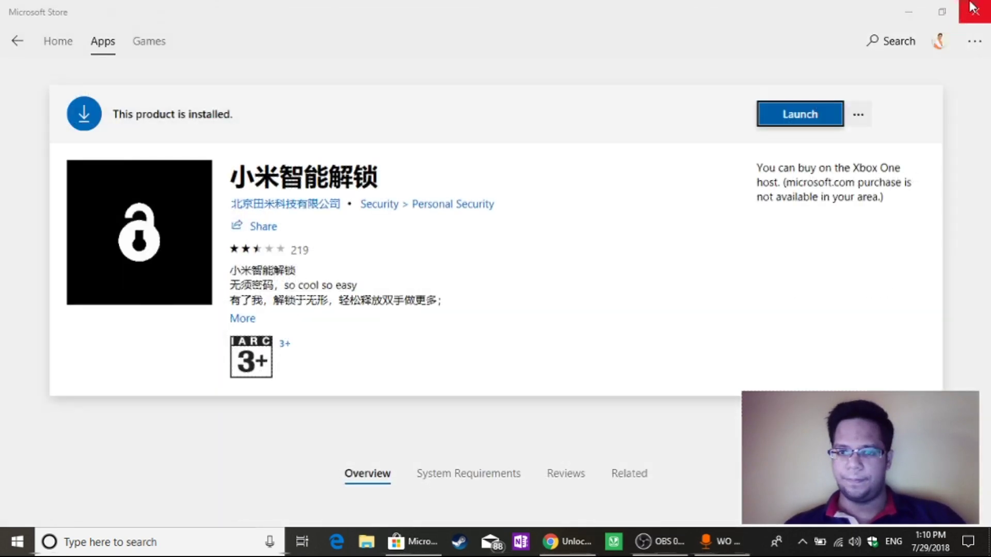
left_click(962, 8)
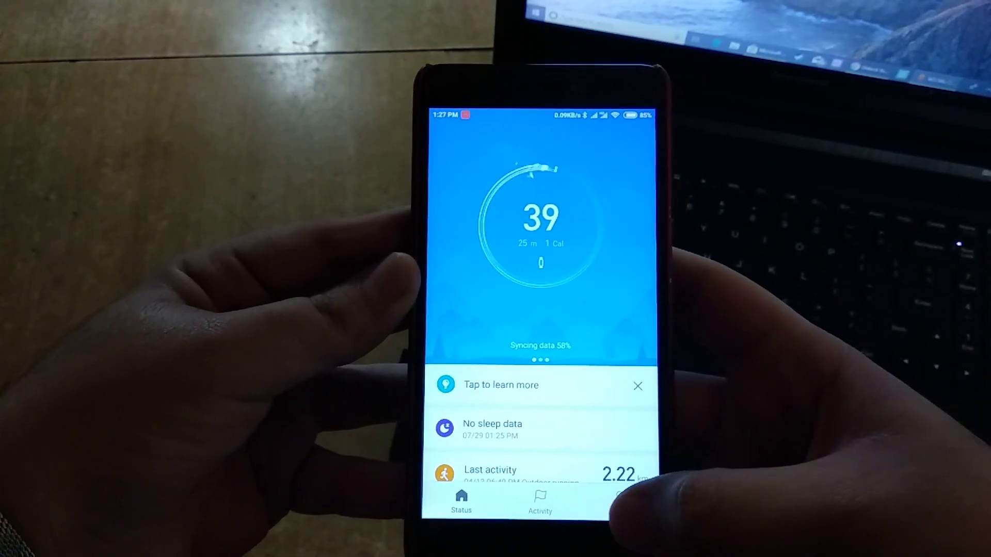
From the Profile page, open the Mi Band 2 settings and choose Unpair.
left_click(644, 504)
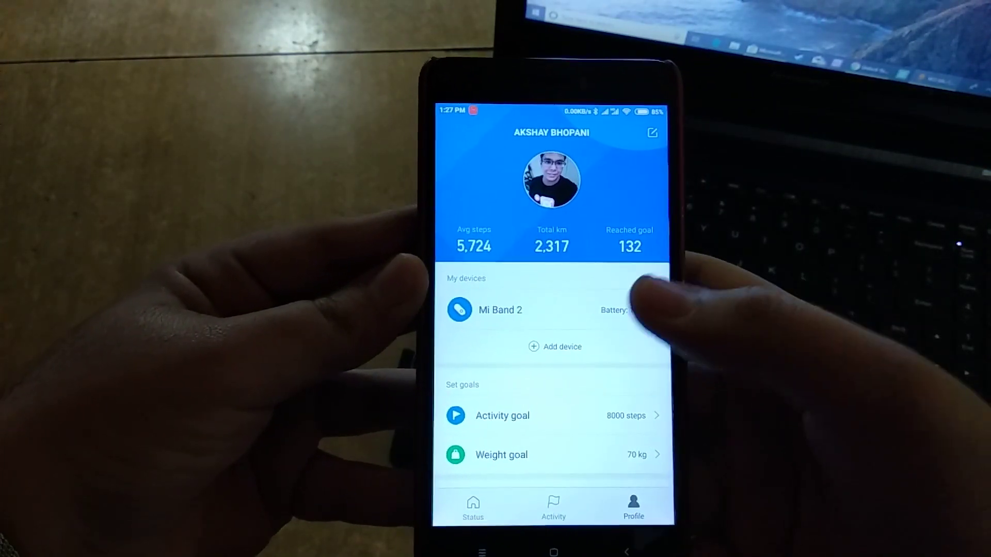
left_click(542, 298)
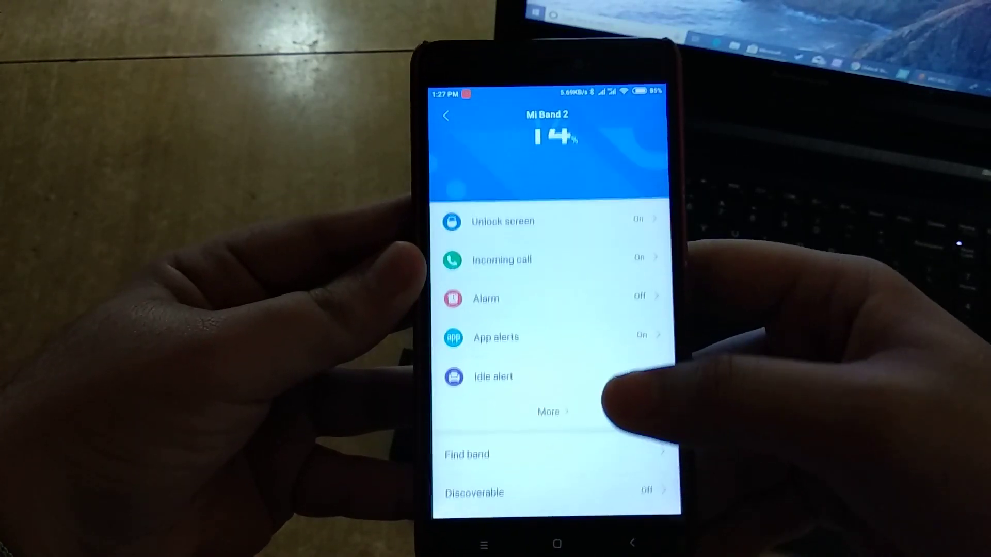
scroll(545, 349, "down", 5)
scroll(554, 325, "down", 5)
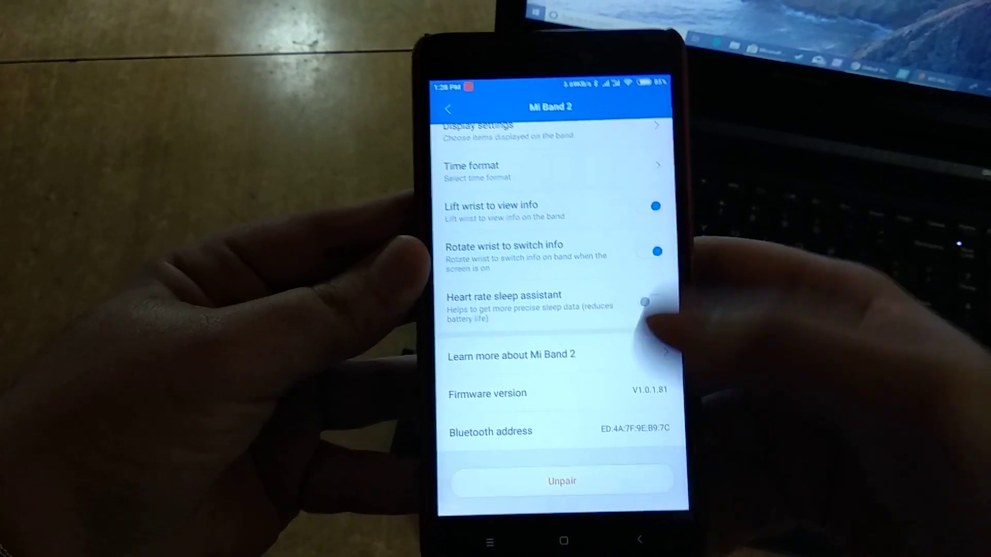
left_click(588, 478)
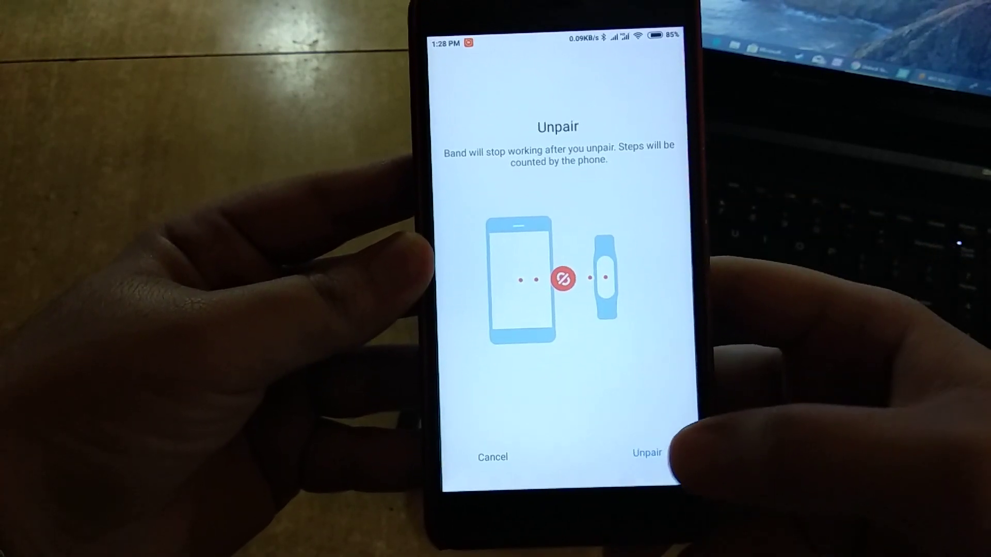
Confirm Unpair on the confirmation screen and again in the Unpair Band? prompt.
left_click(650, 460)
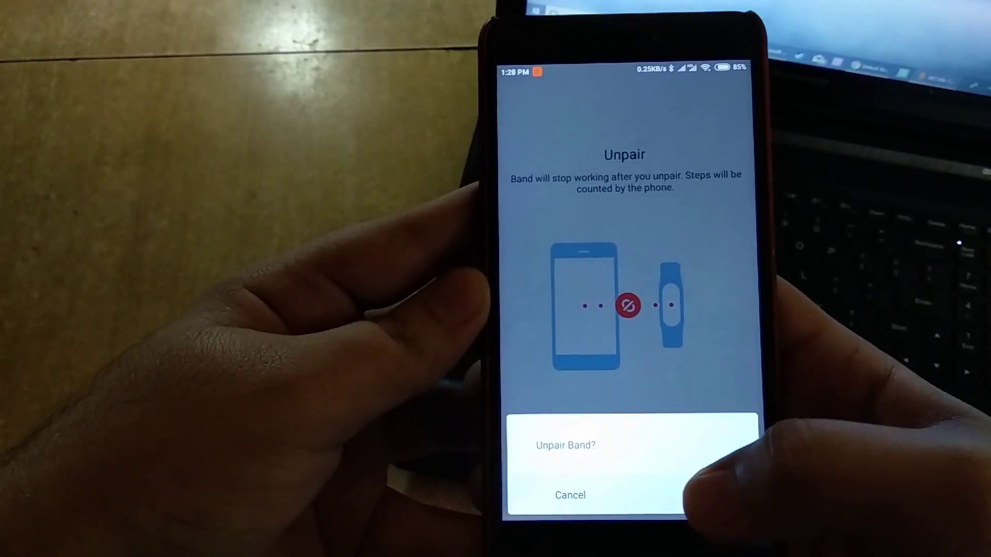
left_click(682, 498)
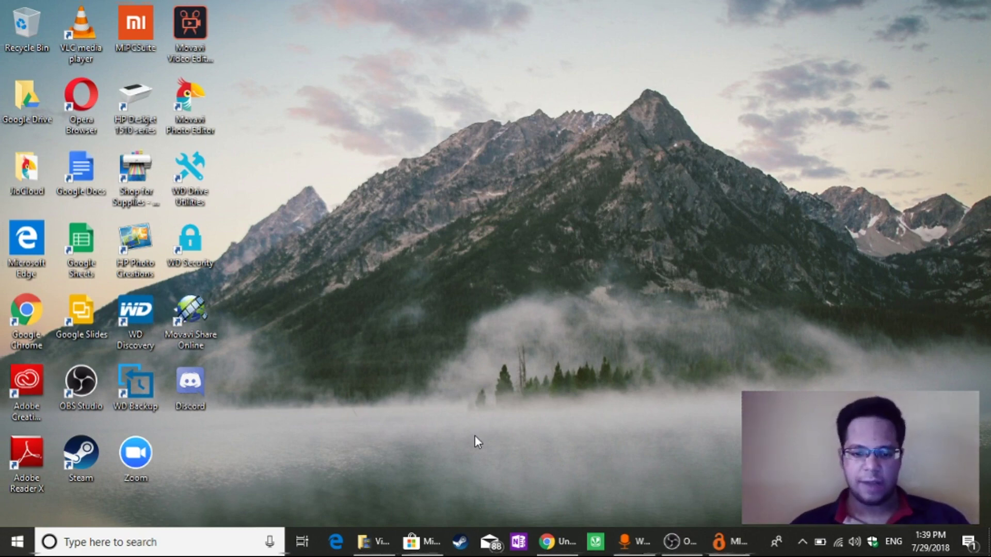
Launch Mi Unlock Tool from its Store page, Bind the detected MI Band 2, and allow pairing.
left_click(426, 534)
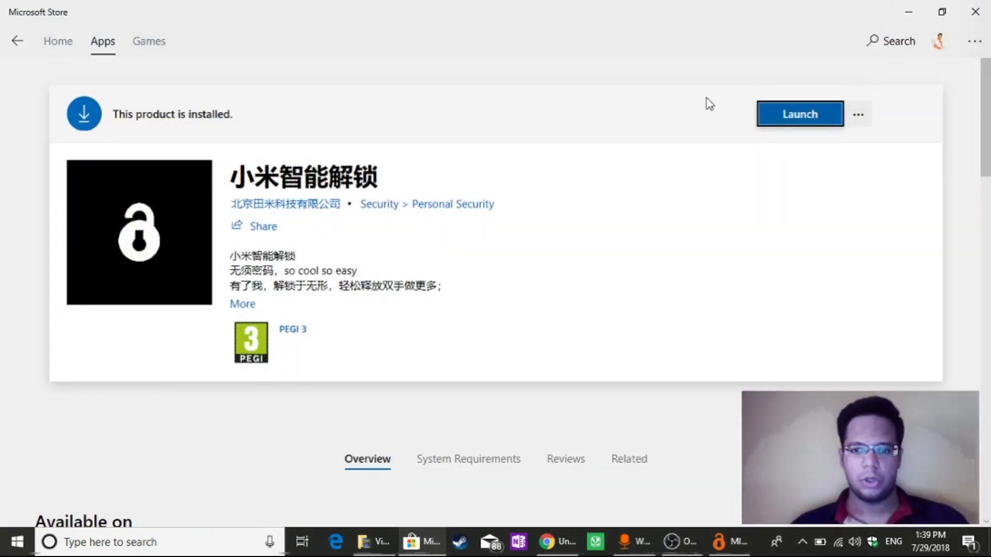
left_click(775, 116)
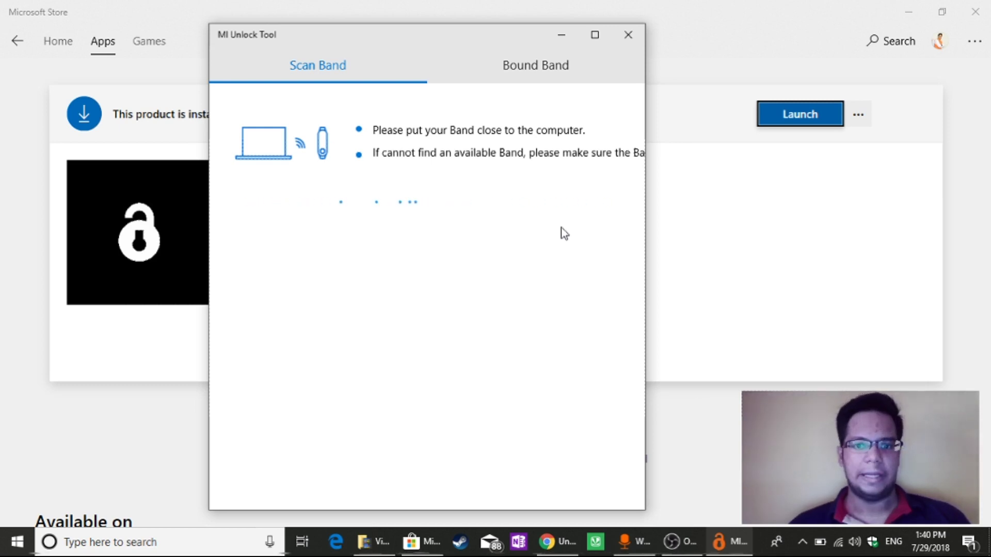
left_click(563, 249)
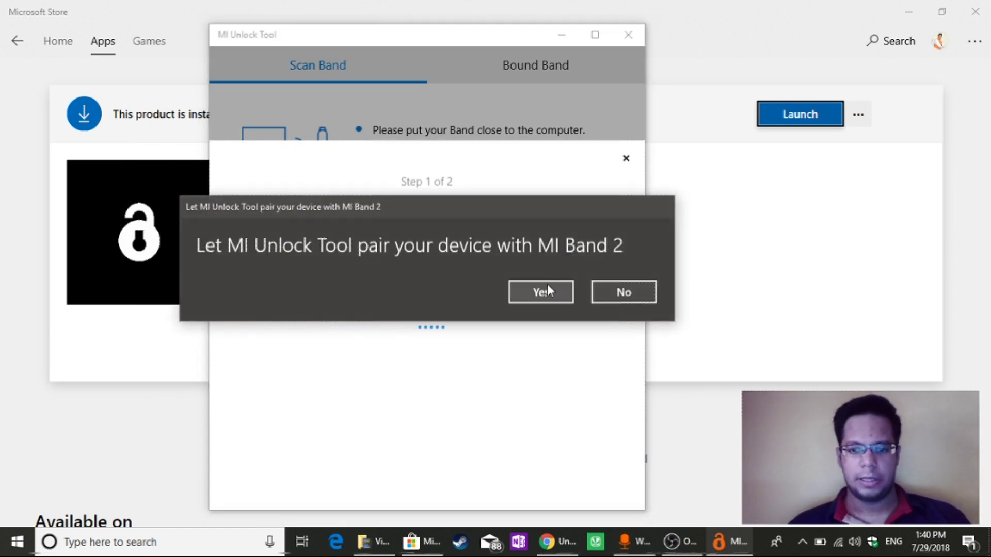
left_click(547, 291)
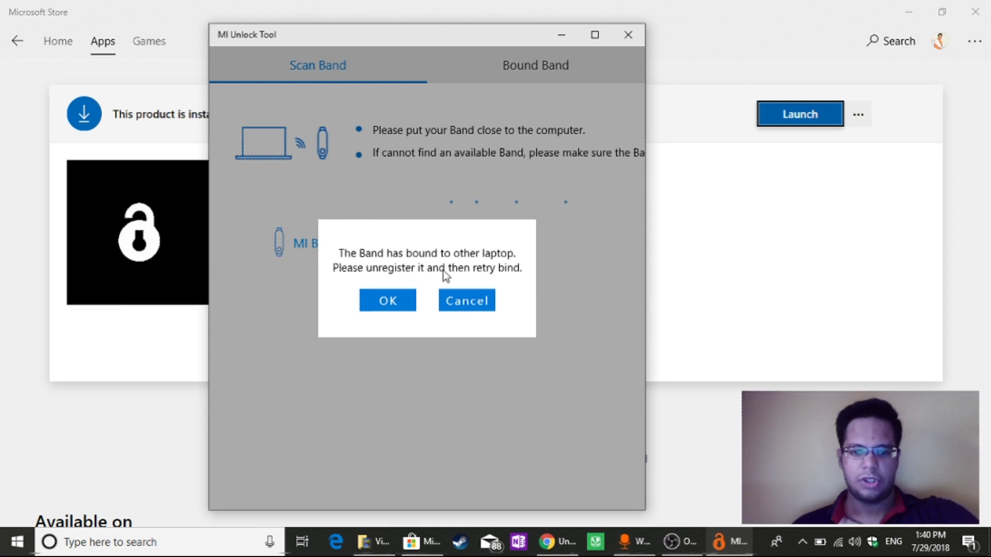
Dismiss the bound-elsewhere notice, register with the Windows PIN, and vibrate the band to test.
left_click(381, 306)
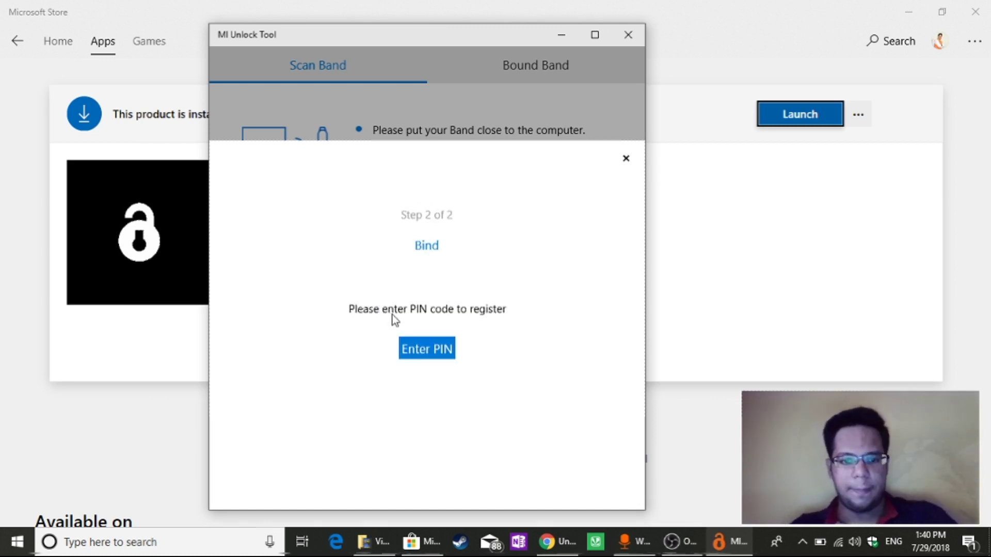
left_click(434, 352)
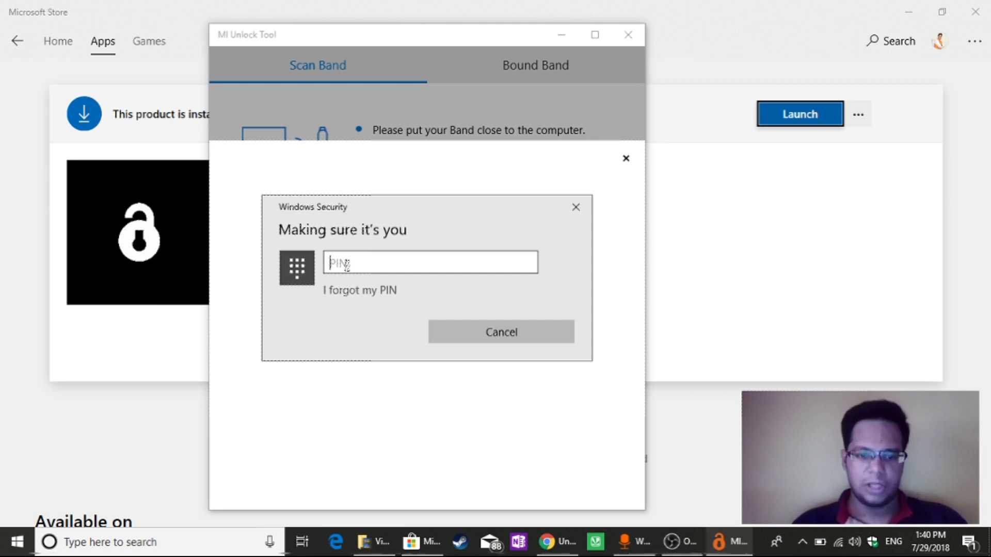
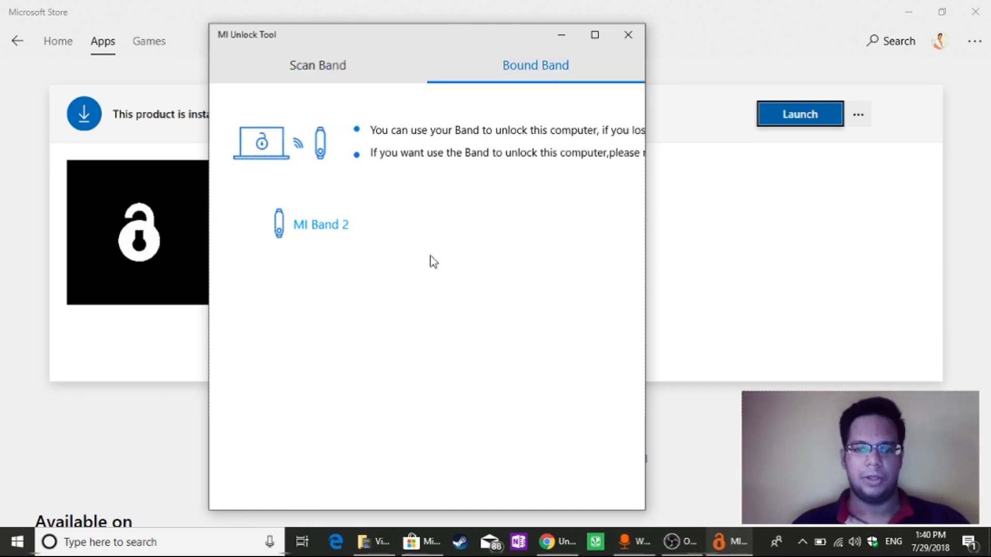
left_click(470, 231)
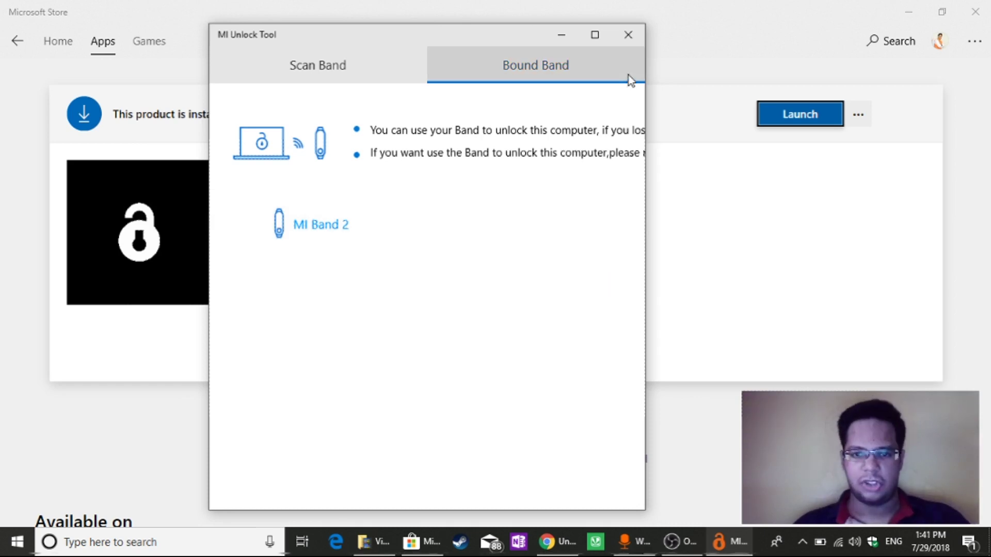
Close Mi Unlock Tool, minimize Microsoft Store, and refresh the desktop.
left_click(629, 34)
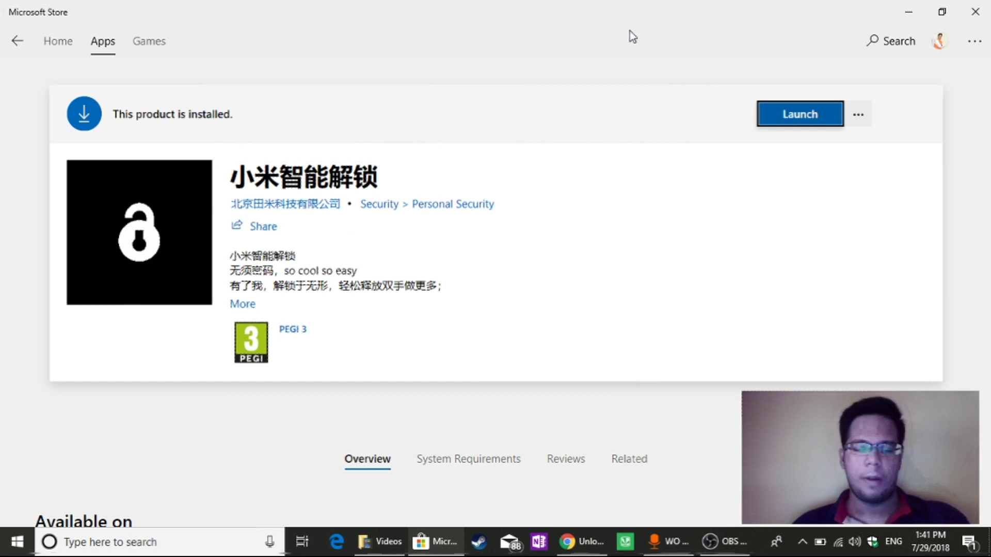
left_click(899, 13)
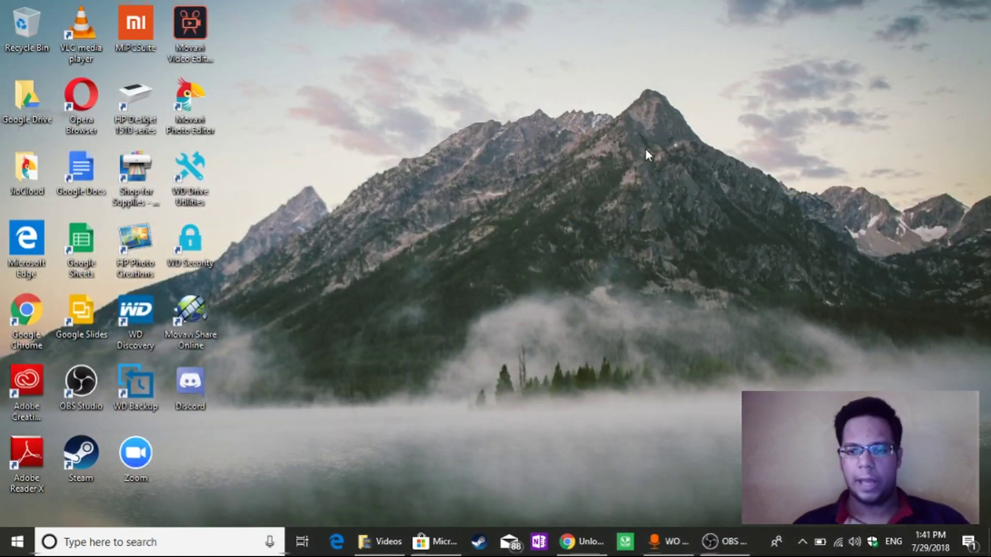
right_click(646, 154)
left_click(675, 209)
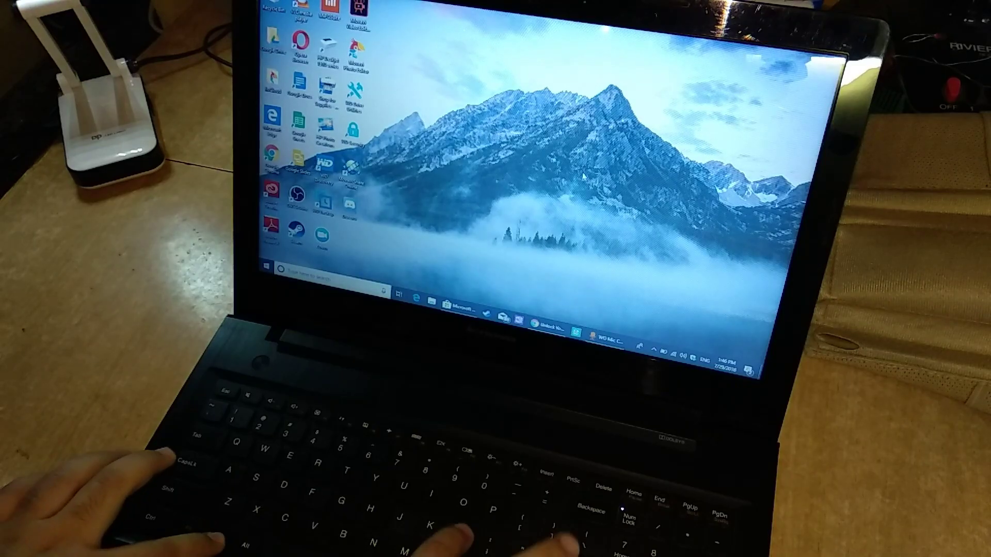
Lock Windows twice with Win+L, each time dismissing the lock screen to sign in with the Mi Band 2.
key("super+l")
key("Return")
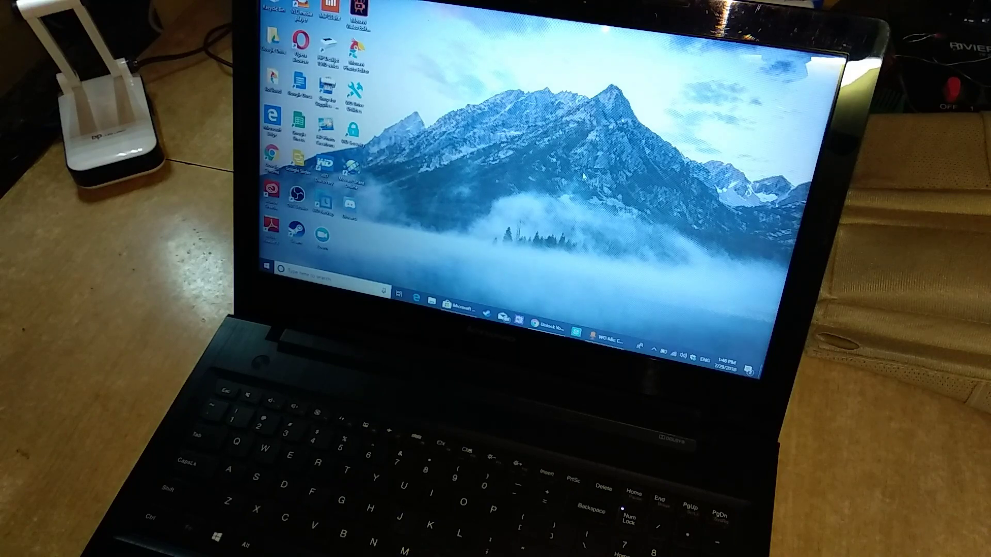
key("super+l")
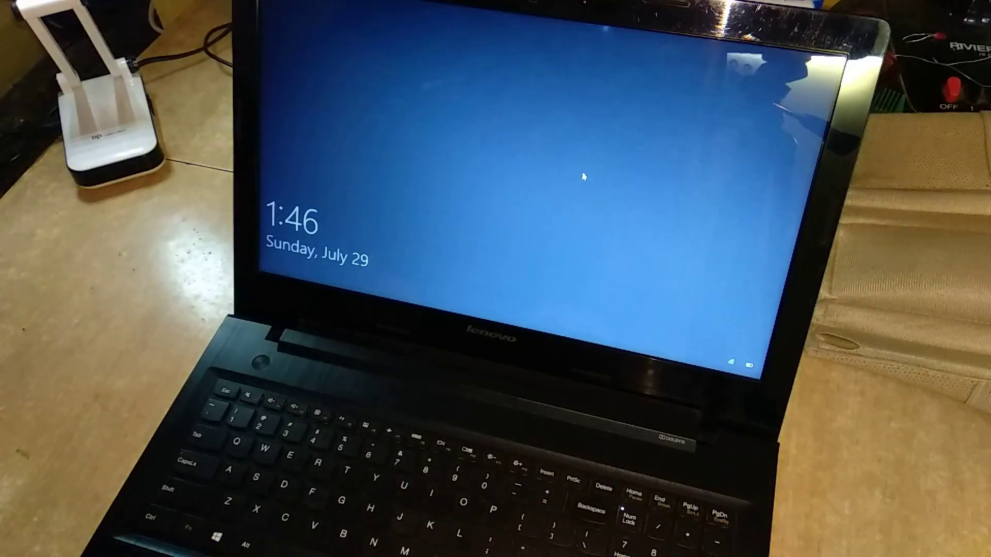
key("space")
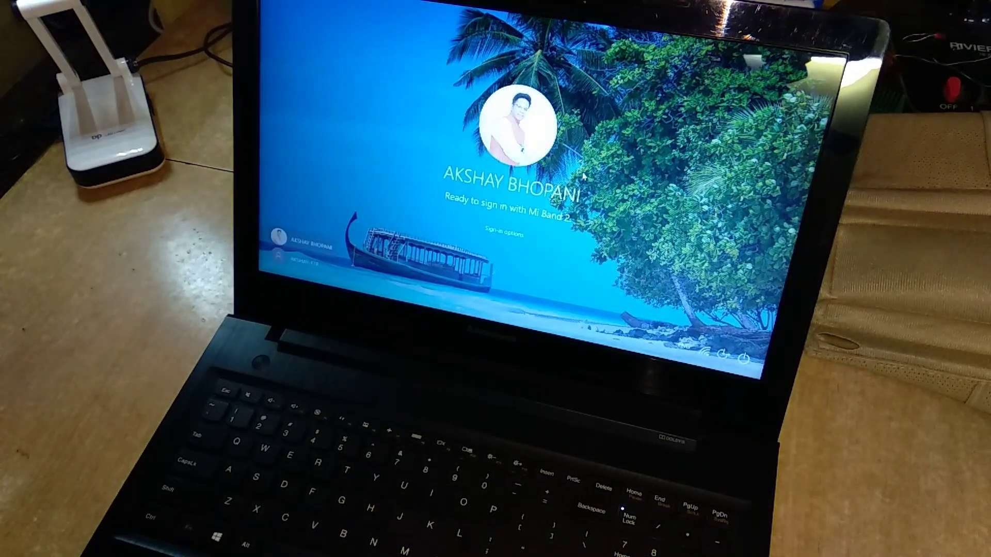